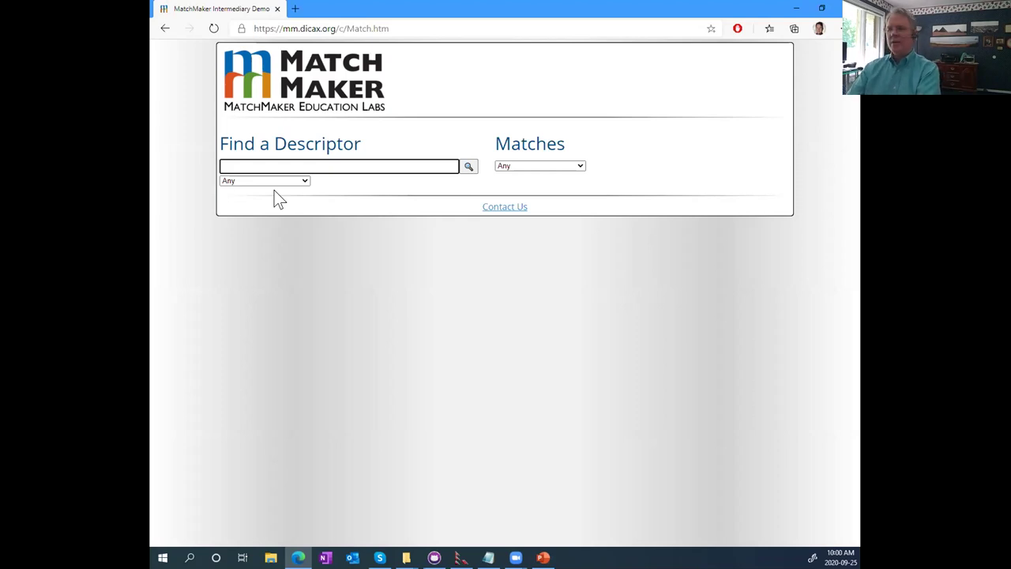
- Search for descriptor 8.ee.b.5 to show the CCSS.MATH.CONTENT.8.EE.B.5 competency statement
{"action": "type", "text": "8"}
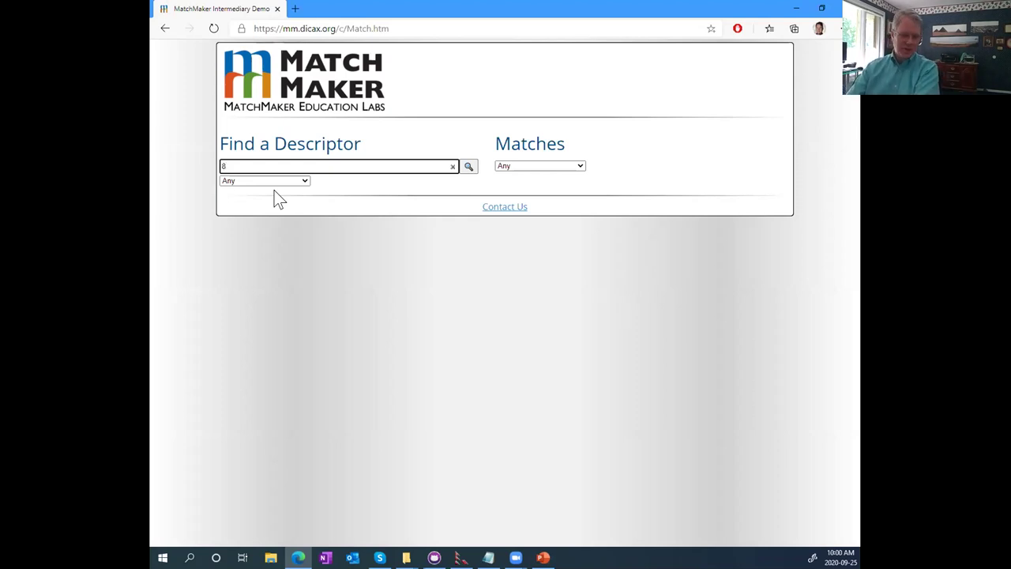
{"action": "type", "text": ".ee."}
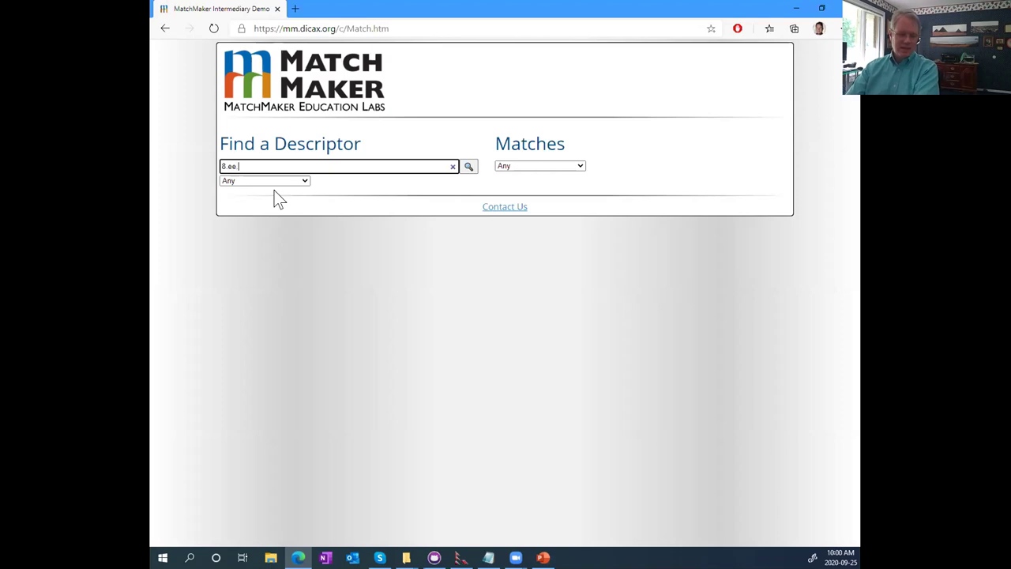
{"action": "type", "text": "b."}
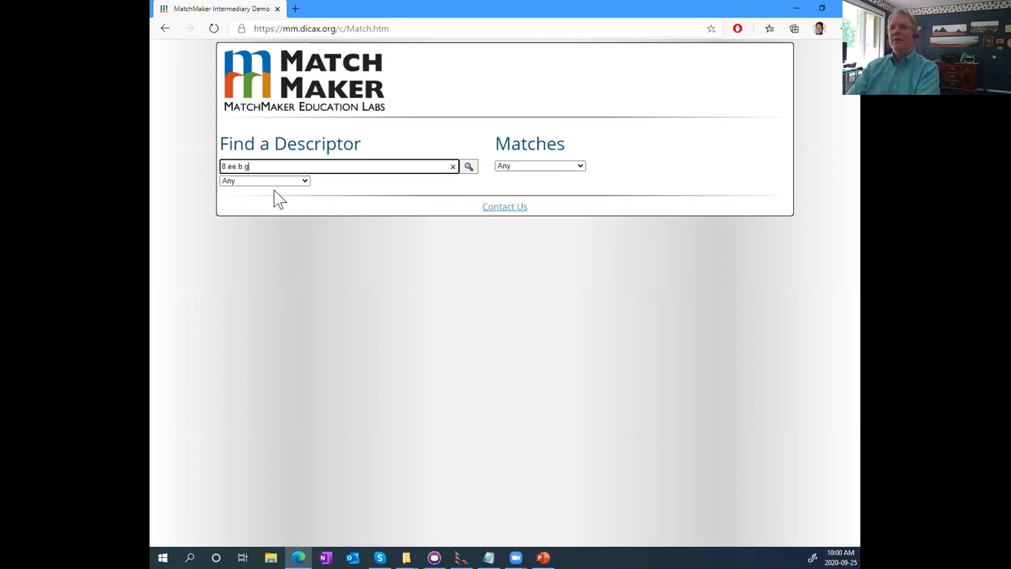
{"action": "type", "text": "5"}
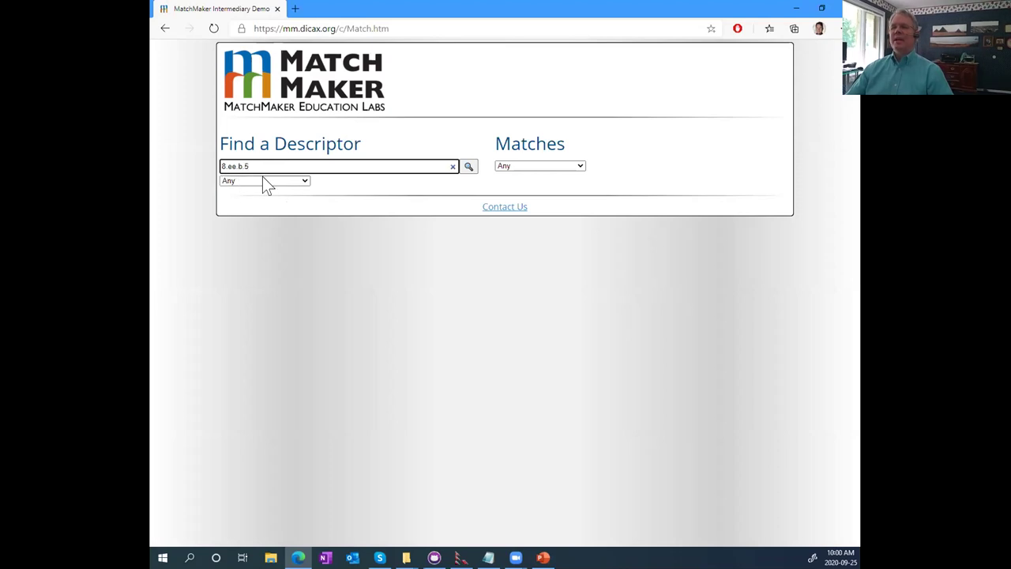
{"action": "left_click", "coordinate": [468, 168]}
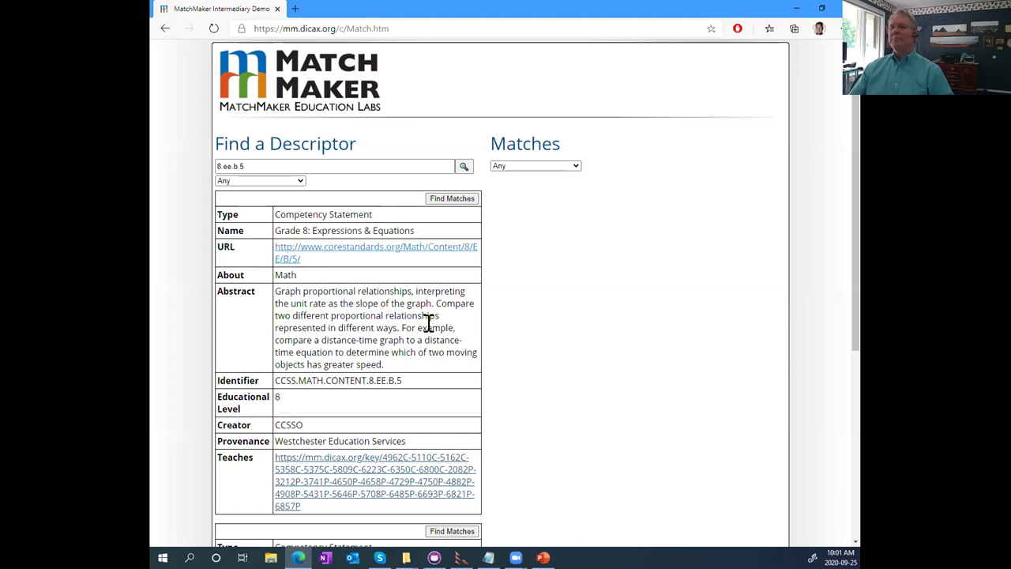
{"action": "left_click", "coordinate": [355, 252]}
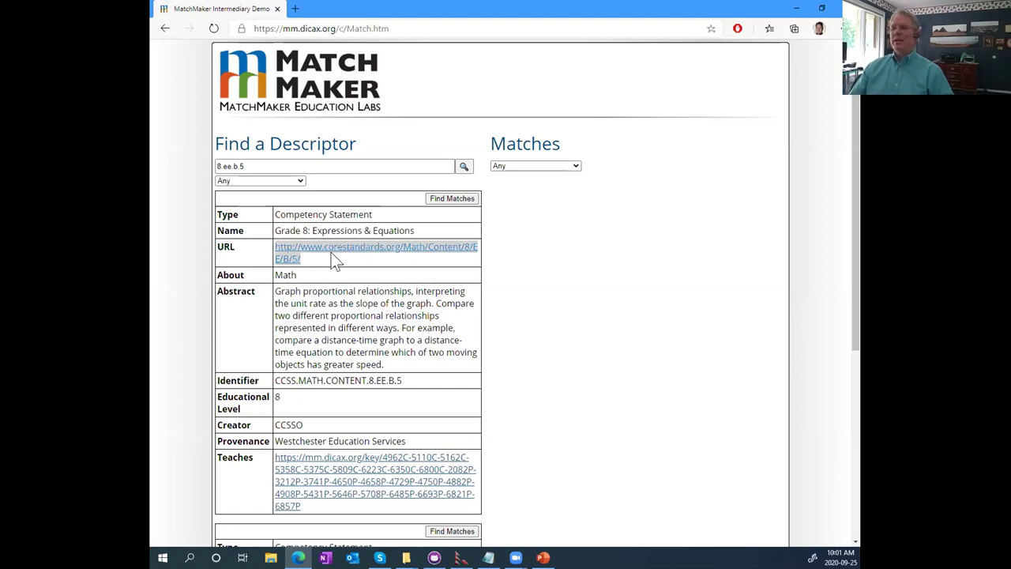
{"action": "left_click", "coordinate": [407, 294]}
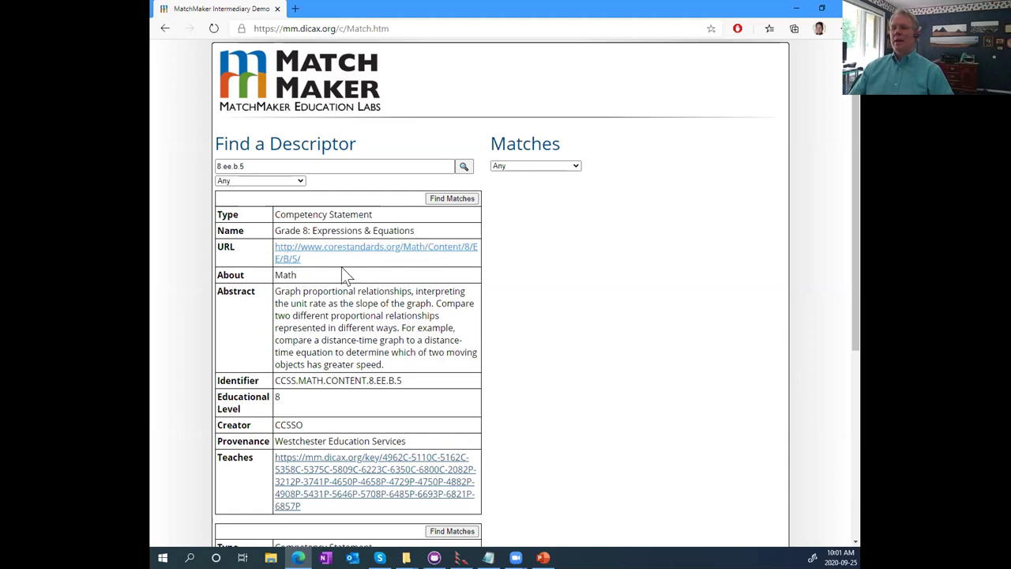
{"action": "left_click", "coordinate": [335, 255]}
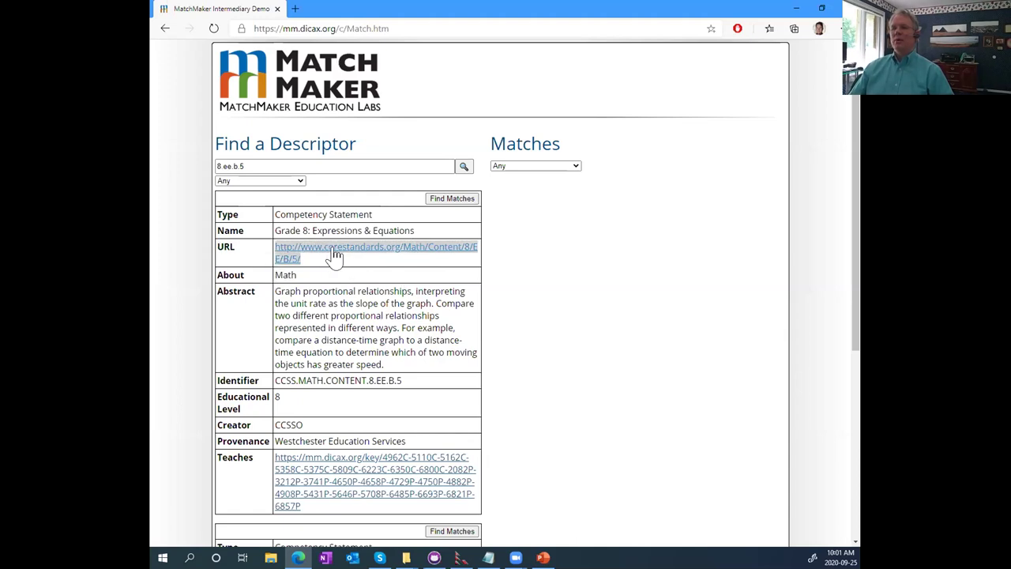
{"action": "left_click", "coordinate": [380, 365]}
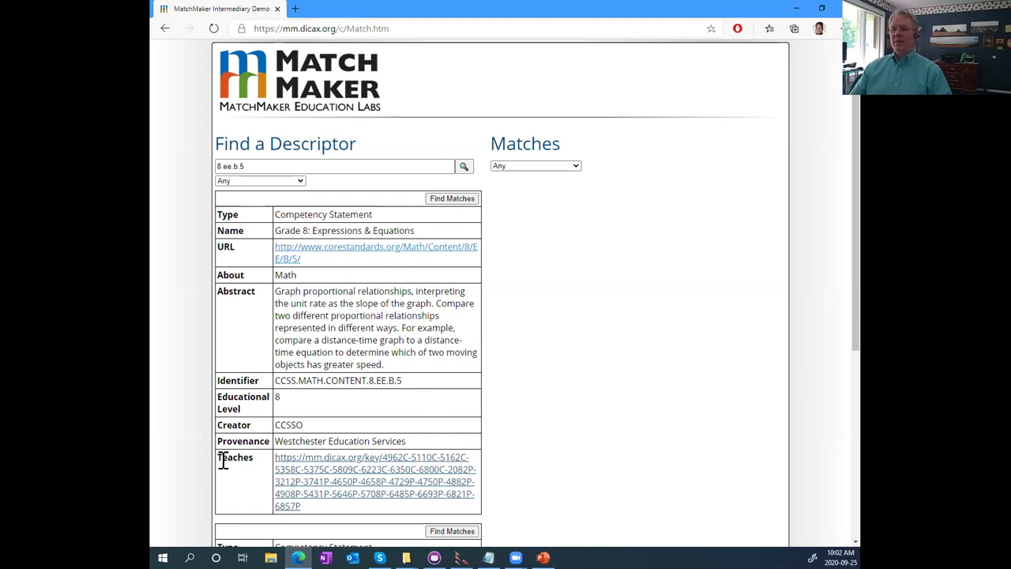
{"action": "triple_click", "coordinate": [327, 257]}
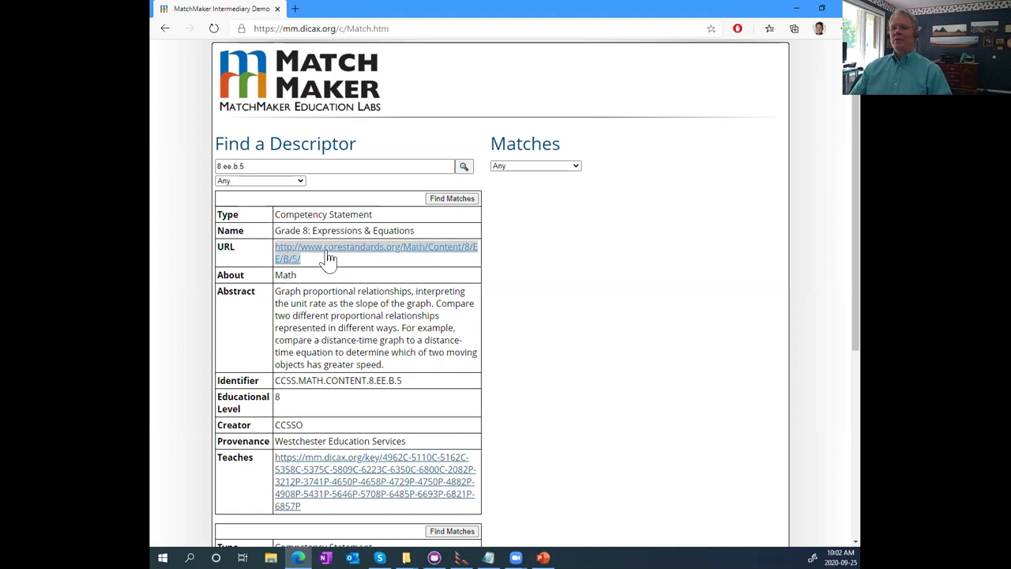
{"action": "left_click", "coordinate": [329, 261]}
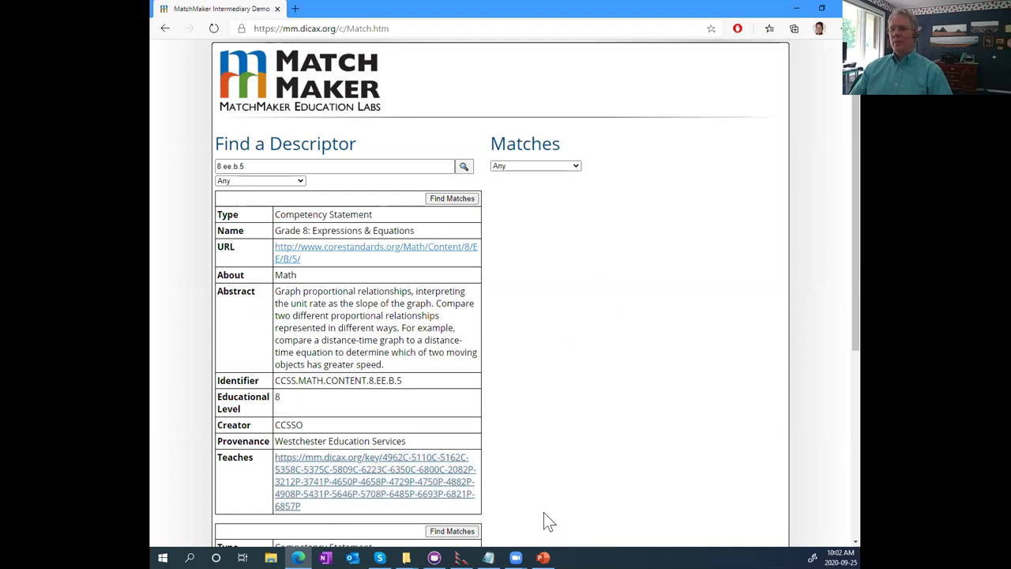
- Open the Teaches link's Intermediary Key in a new tab and skim its slope statements
{"action": "left_click", "coordinate": [334, 482]}
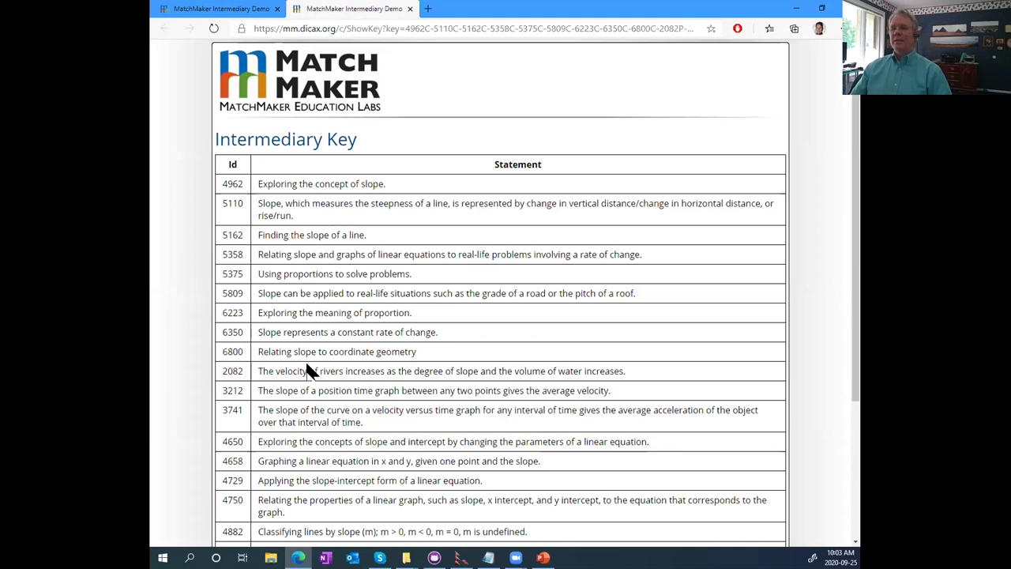
{"action": "scroll", "coordinate": [307, 367], "scroll_direction": "down", "scroll_amount": 3}
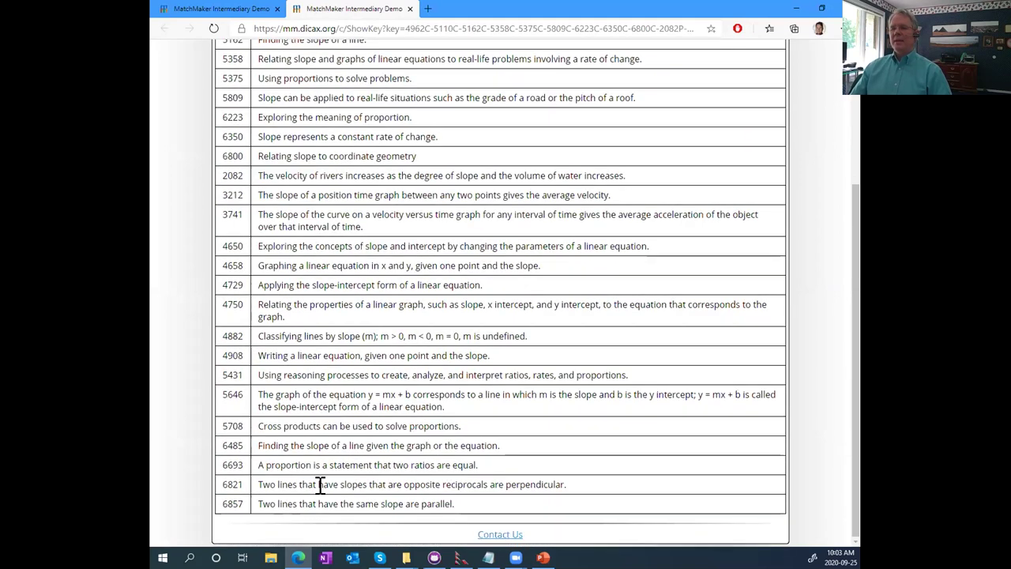
{"action": "scroll", "coordinate": [305, 328], "scroll_direction": "up", "scroll_amount": 1}
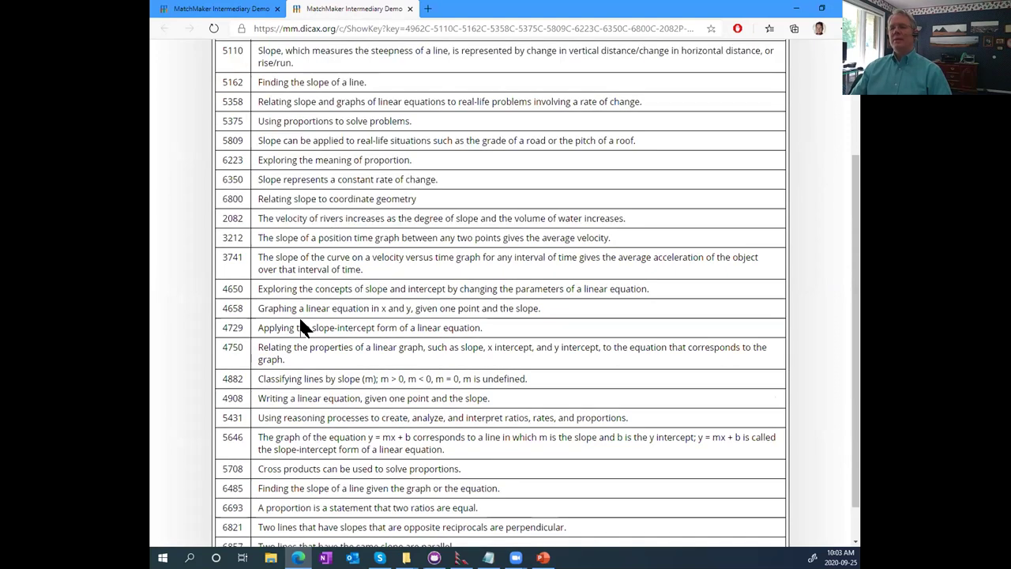
{"action": "scroll", "coordinate": [300, 320], "scroll_direction": "up", "scroll_amount": 3}
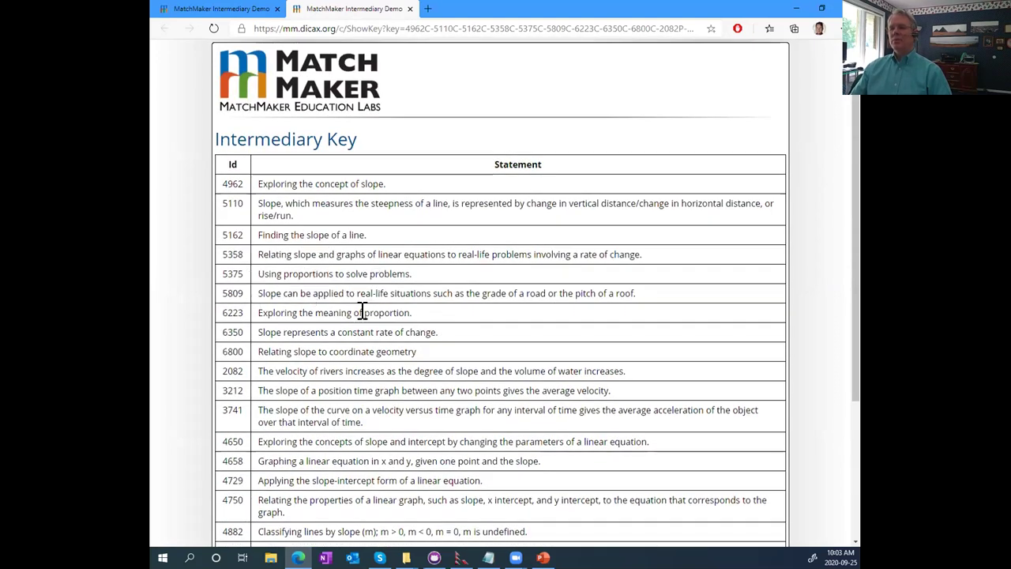
{"action": "scroll", "coordinate": [338, 423], "scroll_direction": "down", "scroll_amount": 2}
{"action": "scroll", "coordinate": [338, 422], "scroll_direction": "down", "scroll_amount": 2}
{"action": "scroll", "coordinate": [334, 422], "scroll_direction": "up", "scroll_amount": 3}
- Back on the 8.EE.B.5 results, run Find Matches for that statement
{"action": "left_click", "coordinate": [229, 10]}
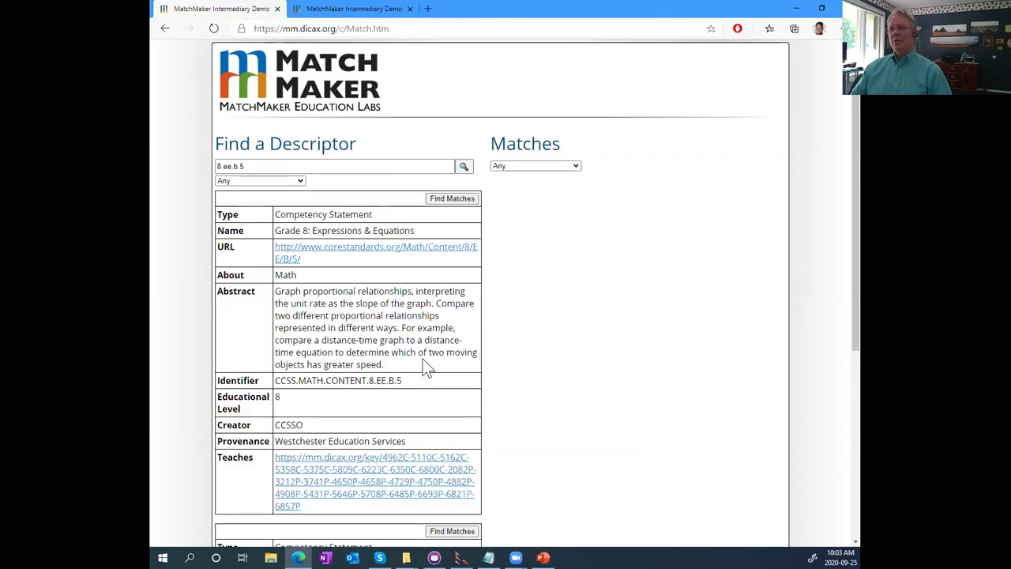
{"action": "triple_click", "coordinate": [403, 482]}
{"action": "left_click", "coordinate": [503, 472]}
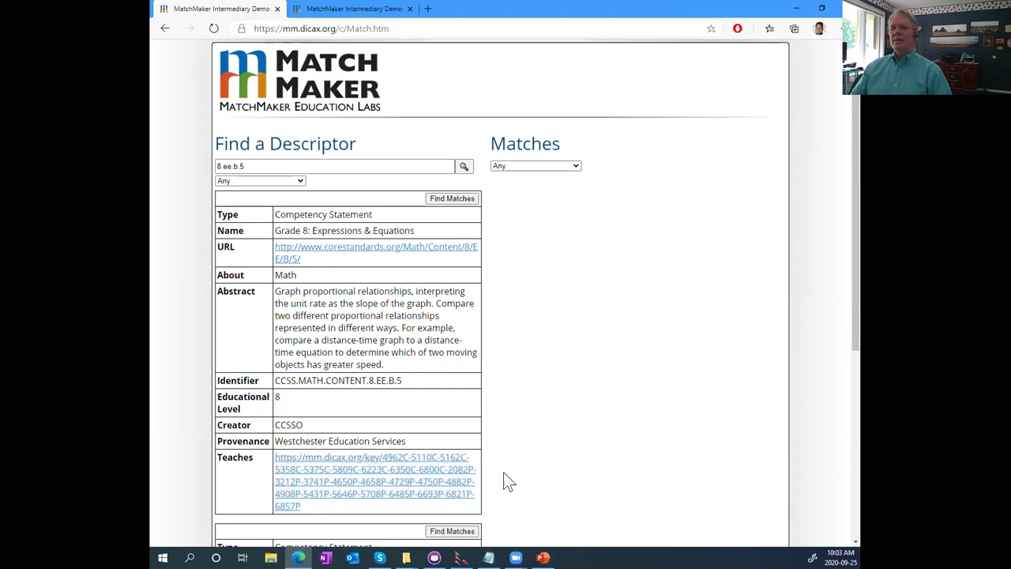
{"action": "left_click", "coordinate": [452, 198]}
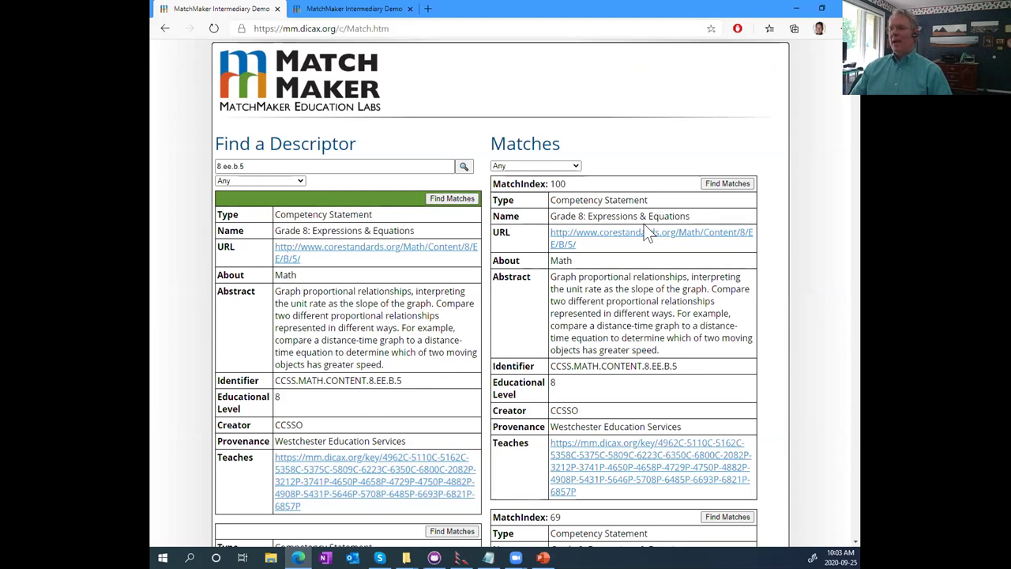
{"action": "scroll", "coordinate": [624, 356], "scroll_direction": "down", "scroll_amount": 2}
{"action": "left_click_drag", "start_coordinate": [624, 357], "coordinate": [624, 362]}
{"action": "scroll", "coordinate": [624, 362], "scroll_direction": "down", "scroll_amount": 15}
{"action": "scroll", "coordinate": [624, 362], "scroll_direction": "down", "scroll_amount": 7}
{"action": "scroll", "coordinate": [623, 361], "scroll_direction": "down", "scroll_amount": 12}
{"action": "scroll", "coordinate": [622, 359], "scroll_direction": "up", "scroll_amount": 10}
{"action": "scroll", "coordinate": [624, 365], "scroll_direction": "up", "scroll_amount": 15}
{"action": "scroll", "coordinate": [627, 371], "scroll_direction": "up", "scroll_amount": 4}
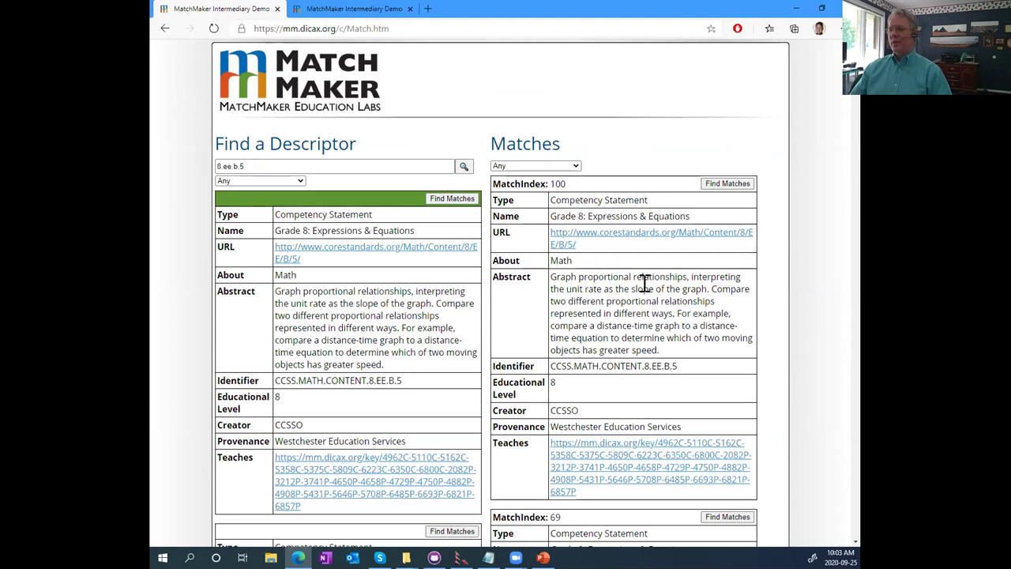
{"action": "scroll", "coordinate": [643, 283], "scroll_direction": "down", "scroll_amount": 3}
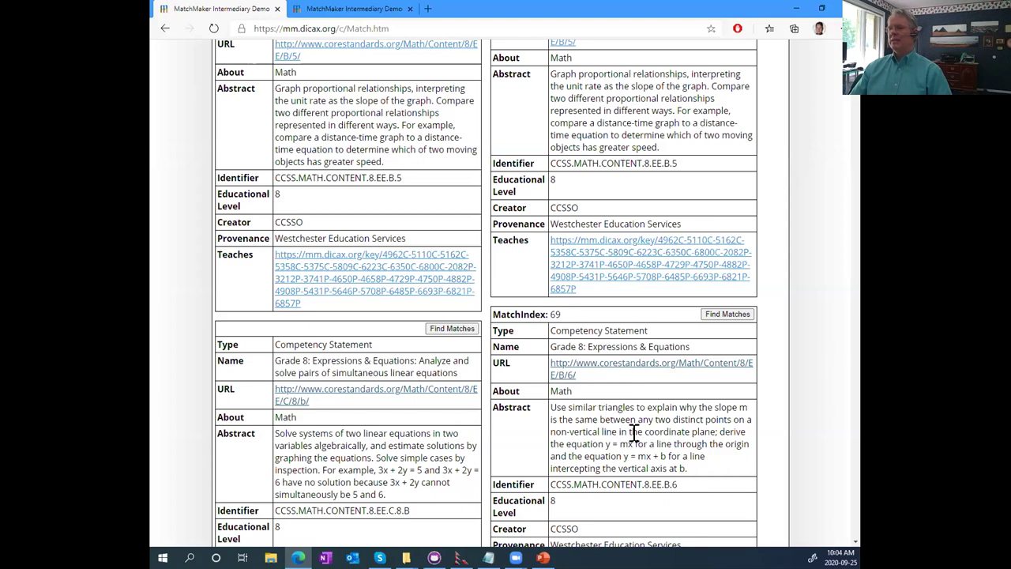
{"action": "scroll", "coordinate": [674, 442], "scroll_direction": "up", "scroll_amount": 5}
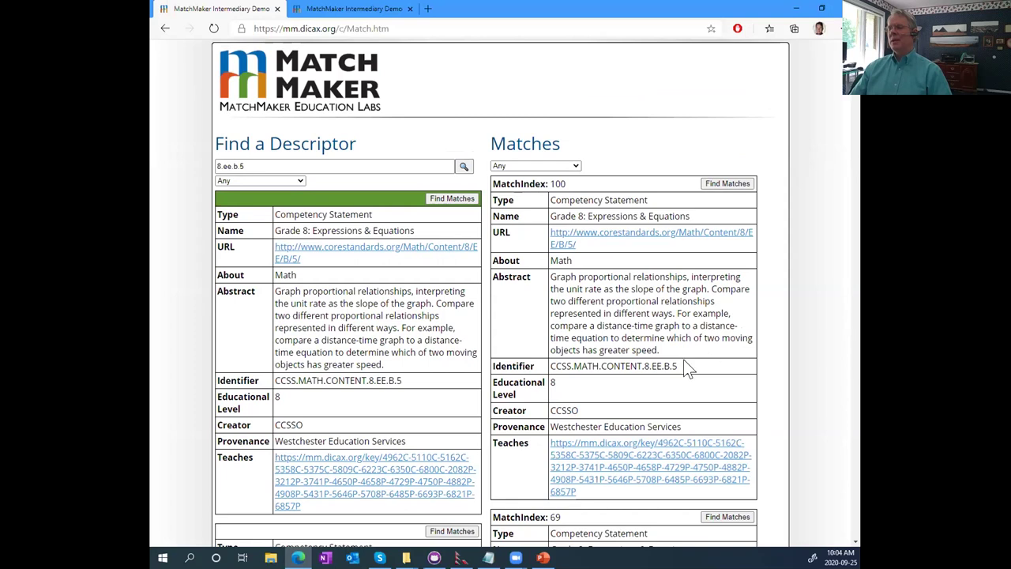
- Filter matches to Competency Statement and scroll to 8.4A Proportionality - Slope at MatchIndex 37
{"action": "left_click", "coordinate": [575, 166]}
{"action": "left_click", "coordinate": [545, 218]}
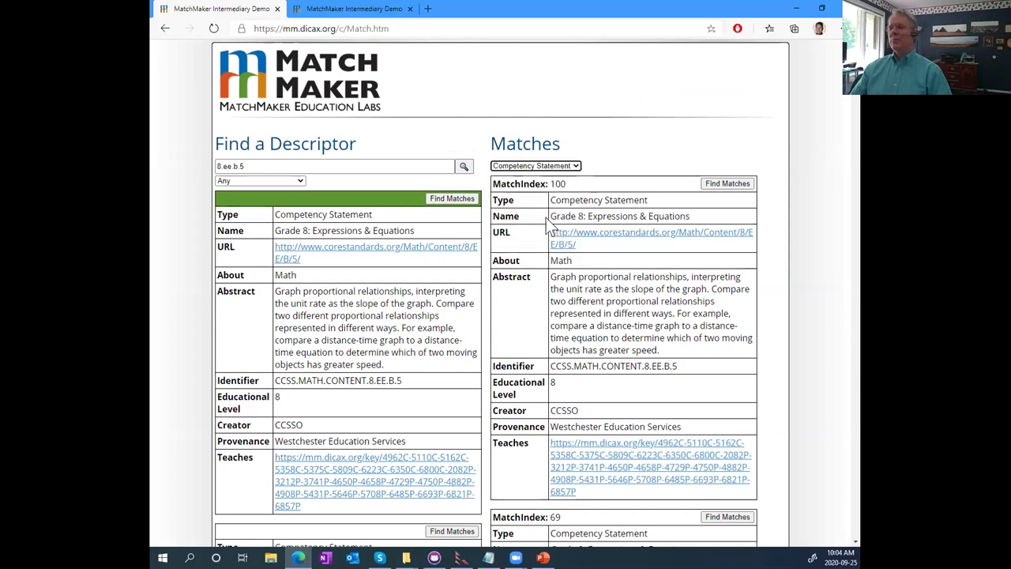
{"action": "scroll", "coordinate": [620, 342], "scroll_direction": "down", "scroll_amount": 3}
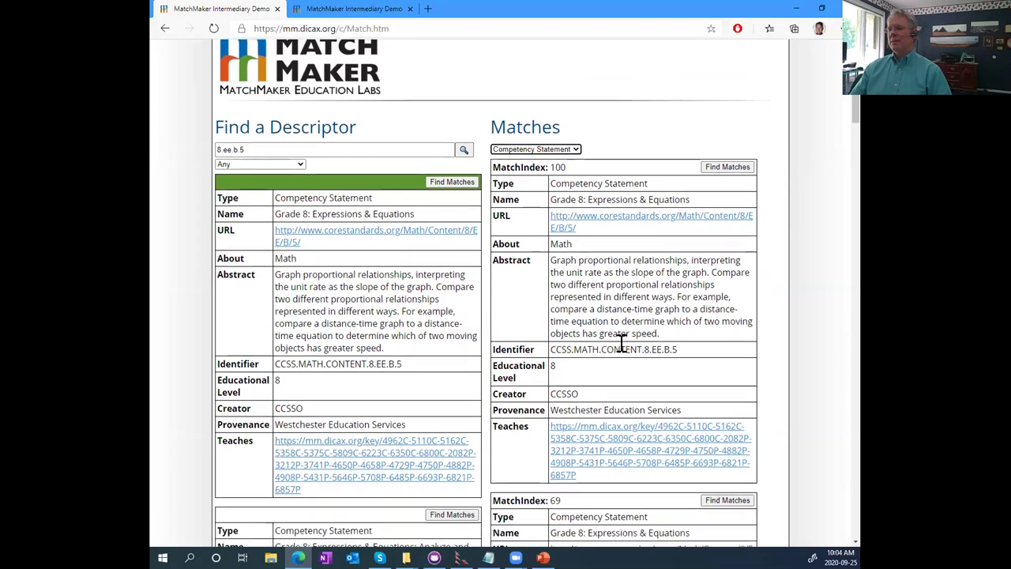
{"action": "scroll", "coordinate": [626, 344], "scroll_direction": "up", "scroll_amount": 3}
{"action": "scroll", "coordinate": [627, 344], "scroll_direction": "down", "scroll_amount": 3}
{"action": "scroll", "coordinate": [626, 344], "scroll_direction": "down", "scroll_amount": 5}
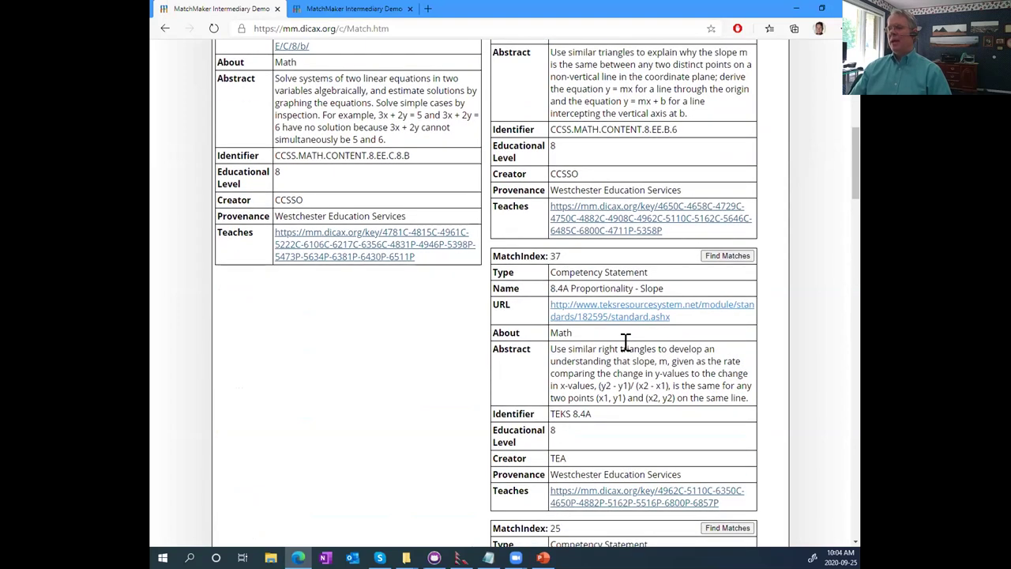
{"action": "scroll", "coordinate": [624, 333], "scroll_direction": "down", "scroll_amount": 1}
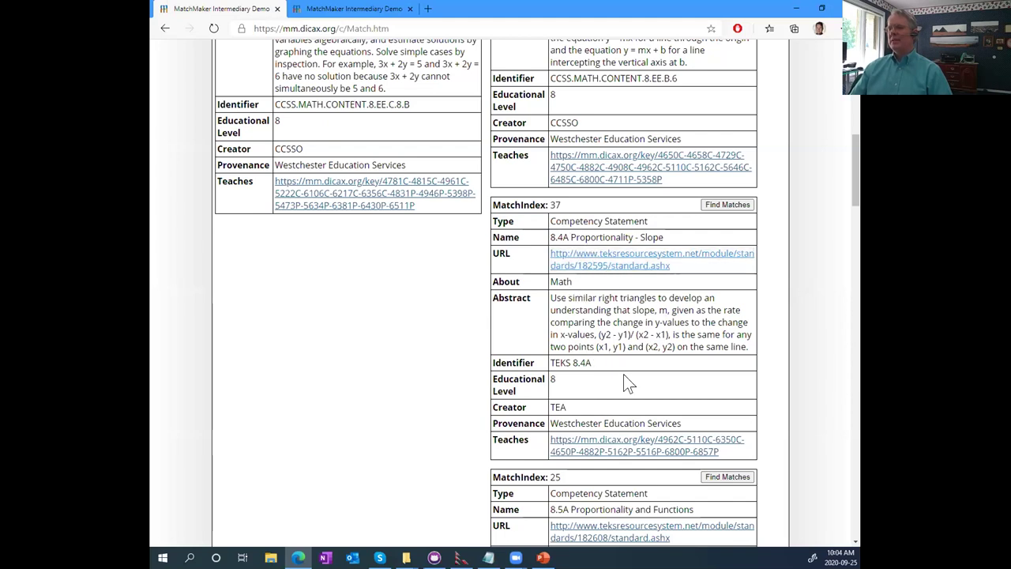
{"action": "scroll", "coordinate": [622, 404], "scroll_direction": "up", "scroll_amount": 10}
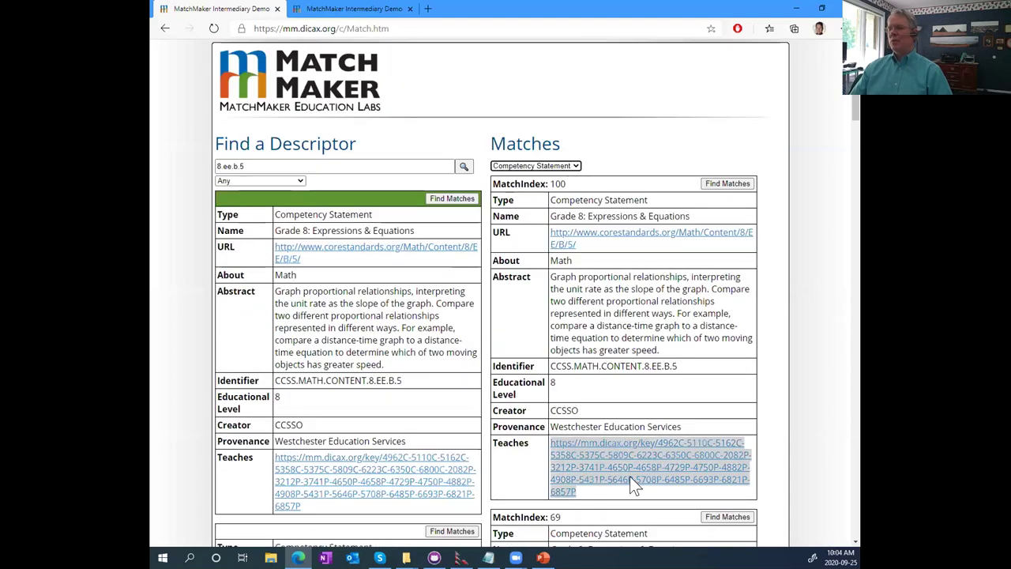
{"action": "scroll", "coordinate": [629, 476], "scroll_direction": "down", "scroll_amount": 10}
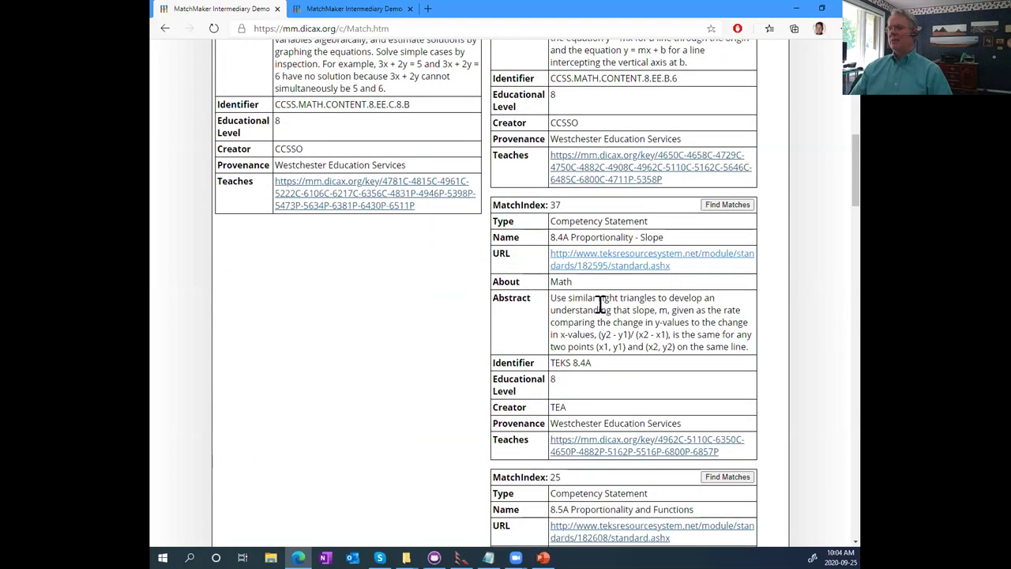
- Find matches for 8.4A Proportionality - Slope and filter them to Learning Resource
{"action": "left_click", "coordinate": [728, 207]}
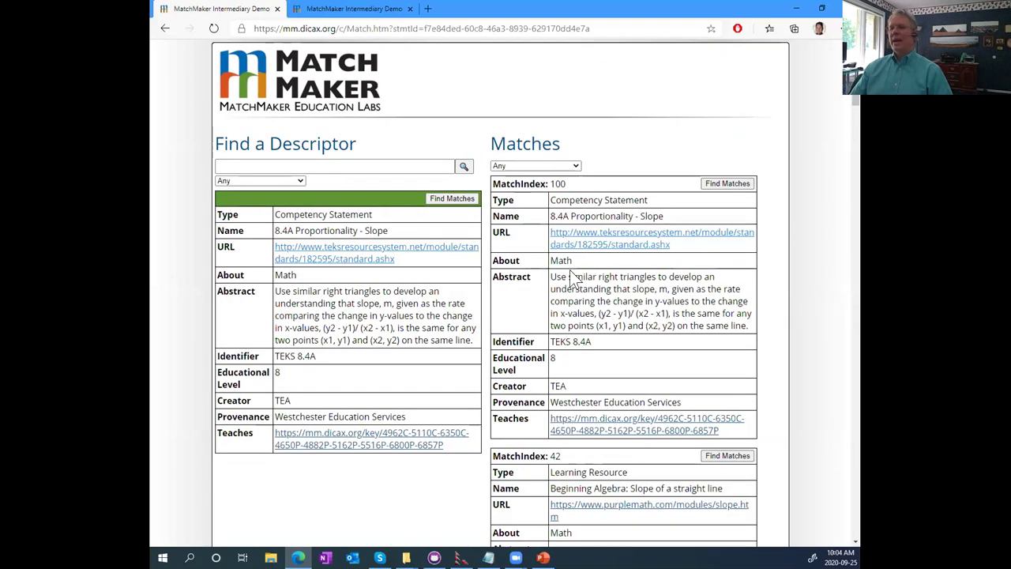
{"action": "left_click", "coordinate": [576, 166]}
{"action": "left_click", "coordinate": [554, 200]}
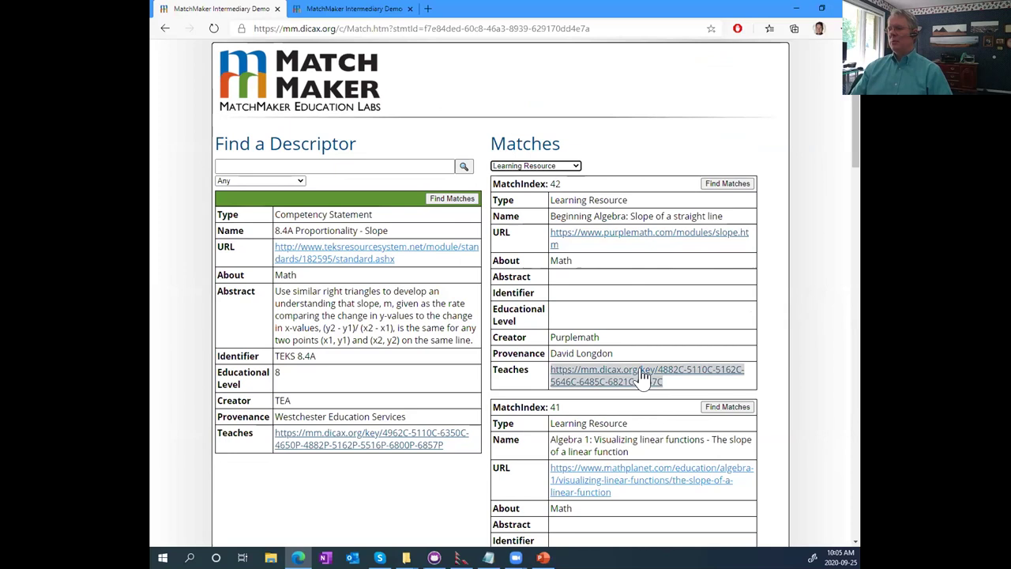
{"action": "scroll", "coordinate": [644, 378], "scroll_direction": "down", "scroll_amount": 1}
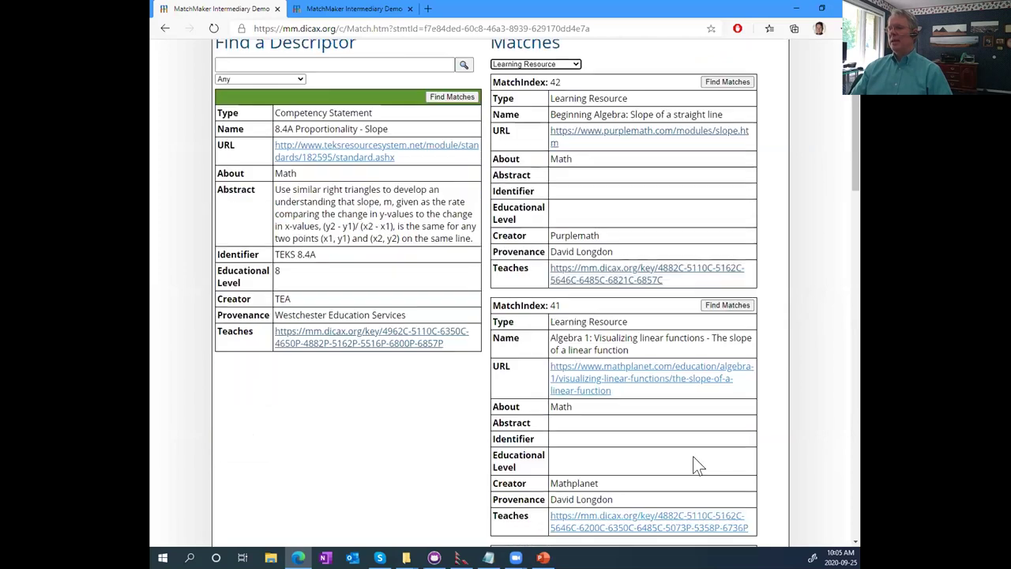
- Open Mathplanet's 'The slope of a linear function' lesson (MatchIndex 41), skim it, return to MatchMaker
{"action": "left_click", "coordinate": [617, 375]}
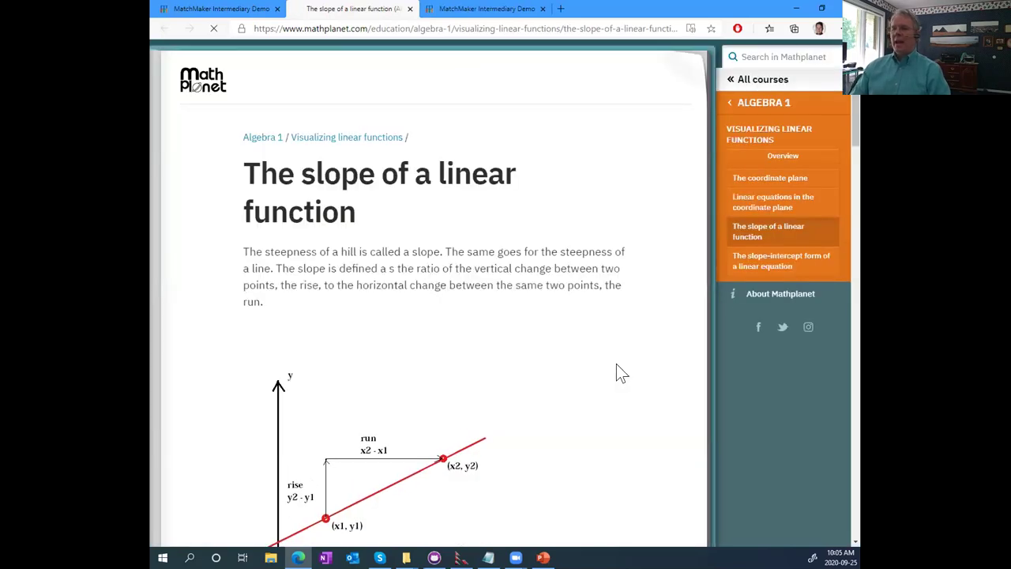
{"action": "scroll", "coordinate": [628, 390], "scroll_direction": "down", "scroll_amount": 2}
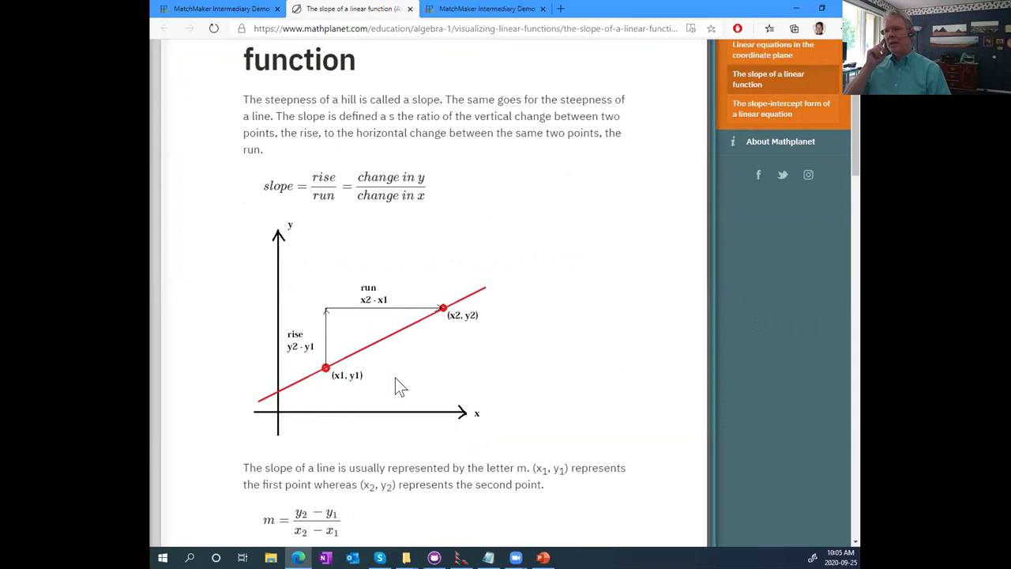
{"action": "left_click", "coordinate": [225, 9]}
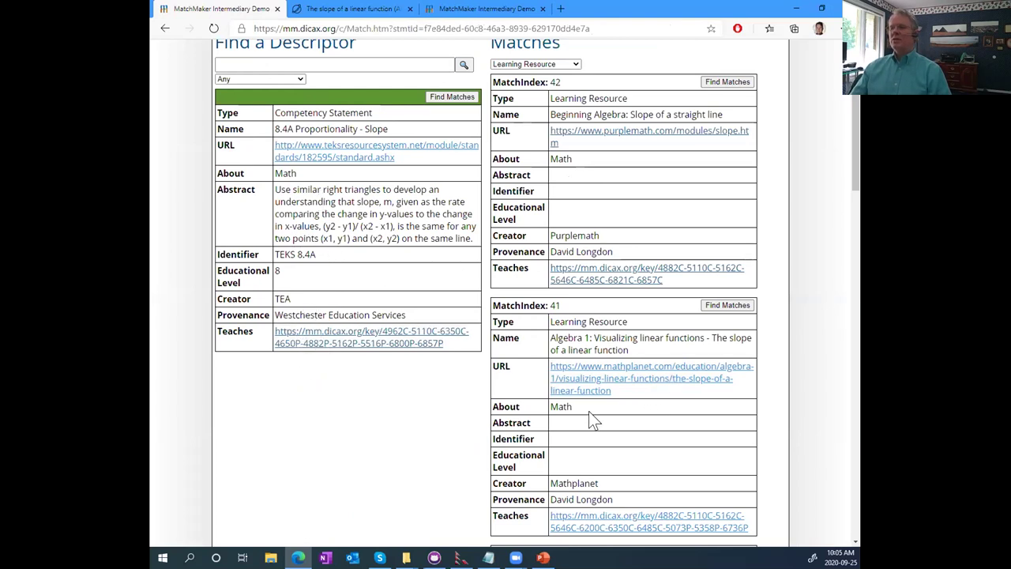
- Leave MatchMaker for the PowerPoint slide show and advance to slide 7, 'Imagine the process…'
{"action": "scroll", "coordinate": [418, 465], "scroll_direction": "up", "scroll_amount": 3}
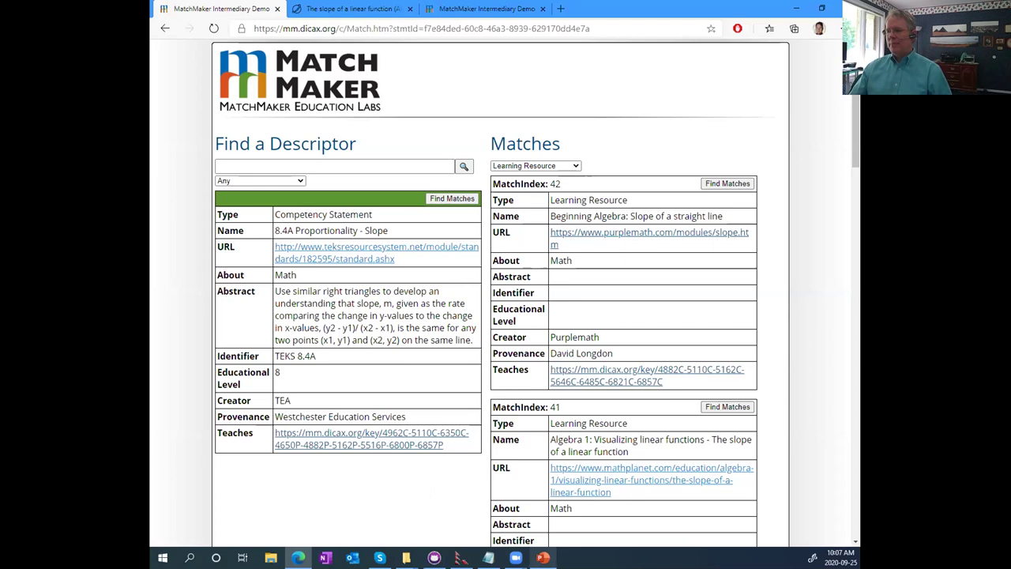
{"action": "key", "text": "alt+Tab"}
{"action": "left_click", "coordinate": [434, 288]}
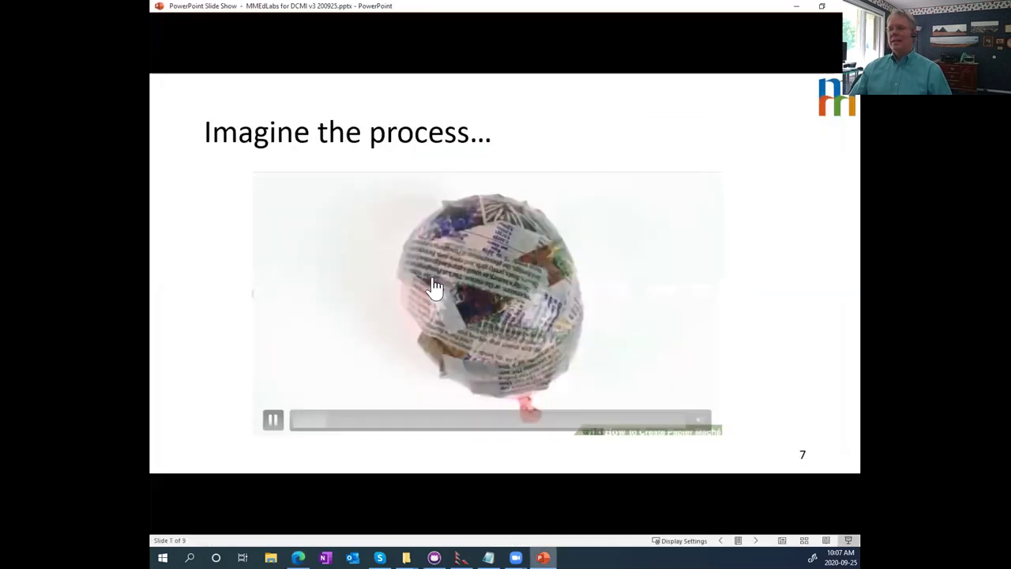